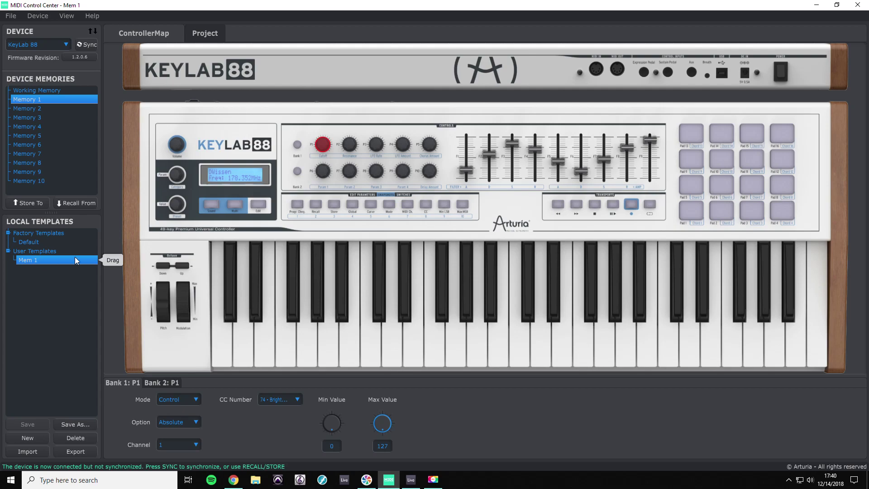
- Confirm Mem 1's Snap 1 is set to Keyboard Memory mode
left_click(297, 205)
left_click(189, 400)
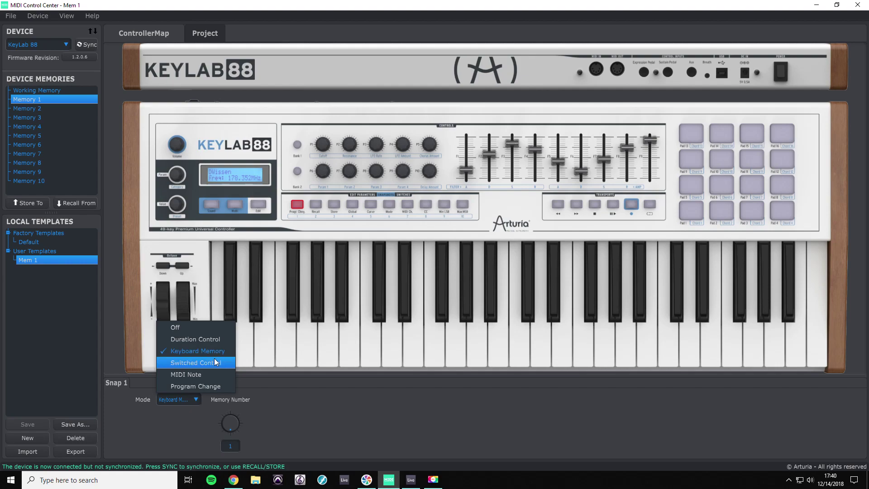
left_click(200, 351)
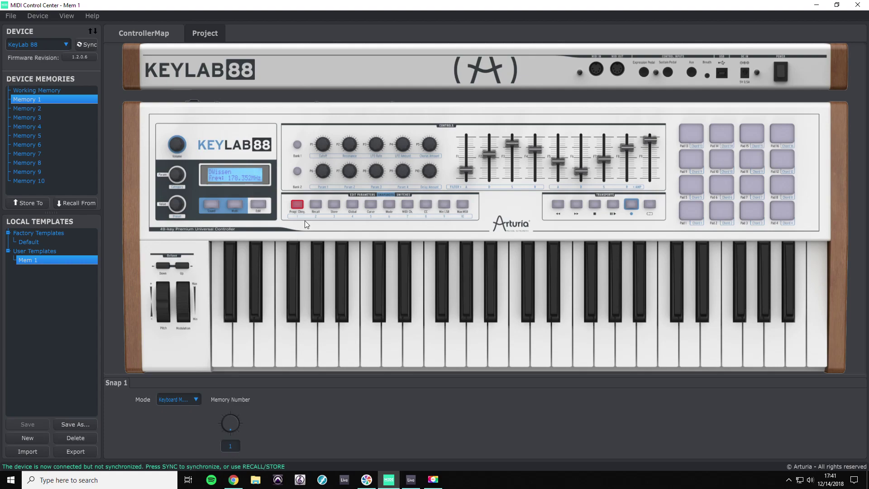
- Review the Keyboard Memory settings of Snap buttons 2, 3, 4 and 5
left_click(317, 205)
left_click(336, 204)
left_click(358, 203)
left_click(369, 205)
- Create a new user template named 'Mem 2'
left_click(33, 437)
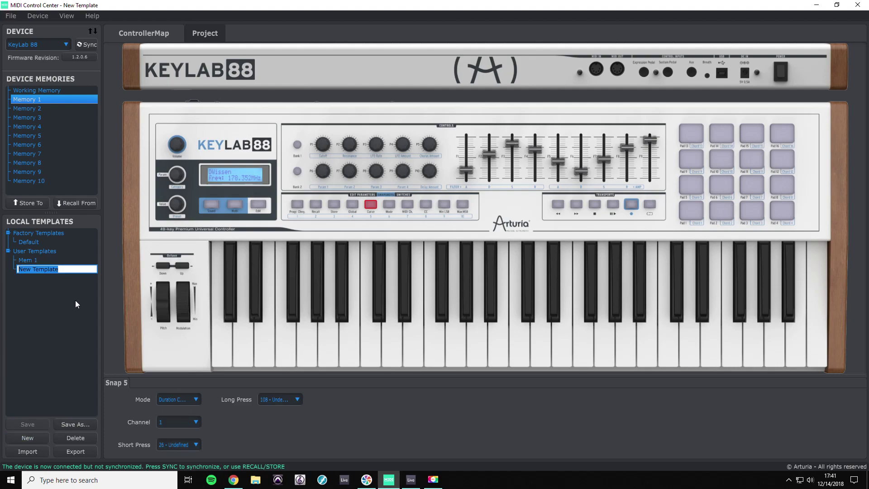
type("Mem 2")
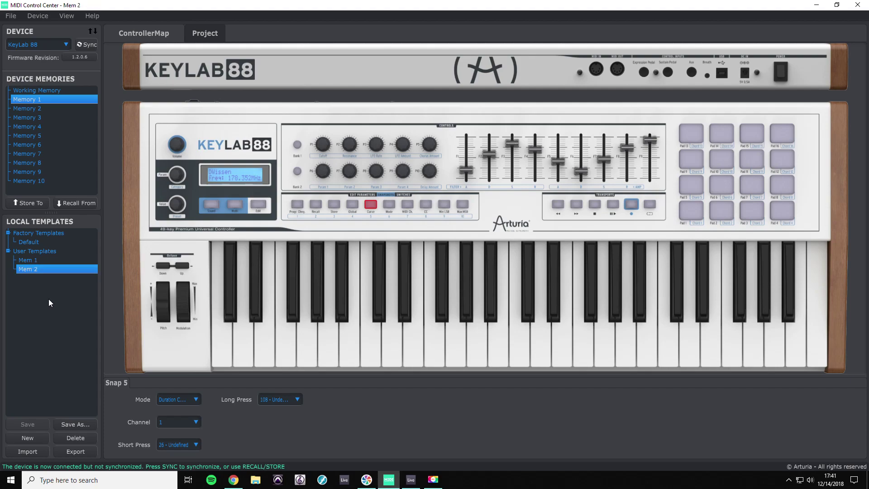
key("Return")
- Set Snaps 1–3 to Keyboard Memory mode, entering memory numbers 1 and 2
left_click(298, 206)
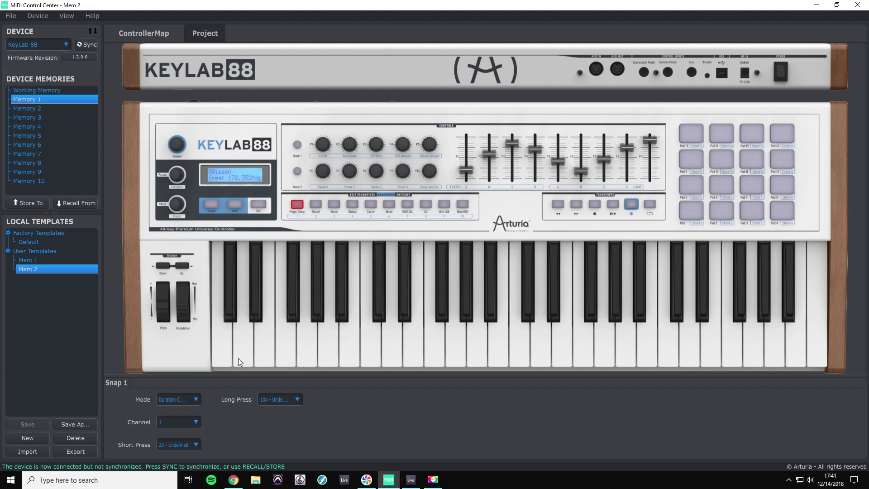
left_click(180, 401)
left_click(197, 352)
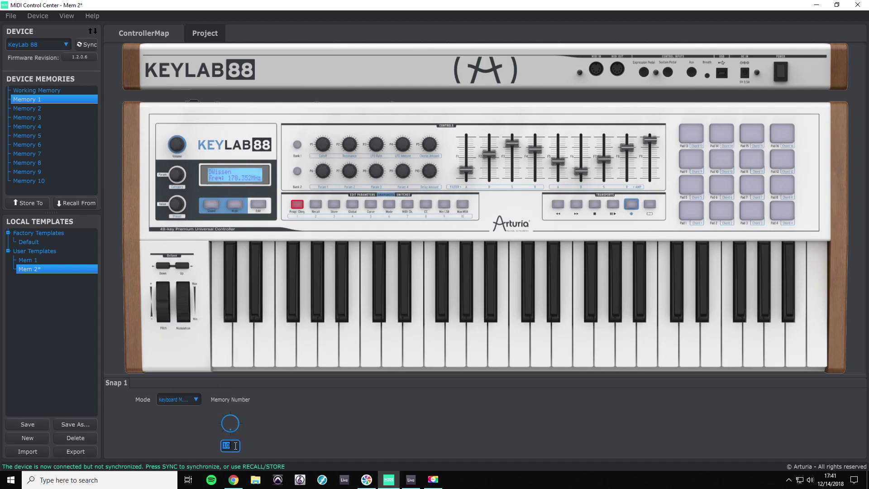
type("1")
left_click(316, 208)
left_click(196, 401)
left_click(198, 354)
type("2")
left_click(333, 206)
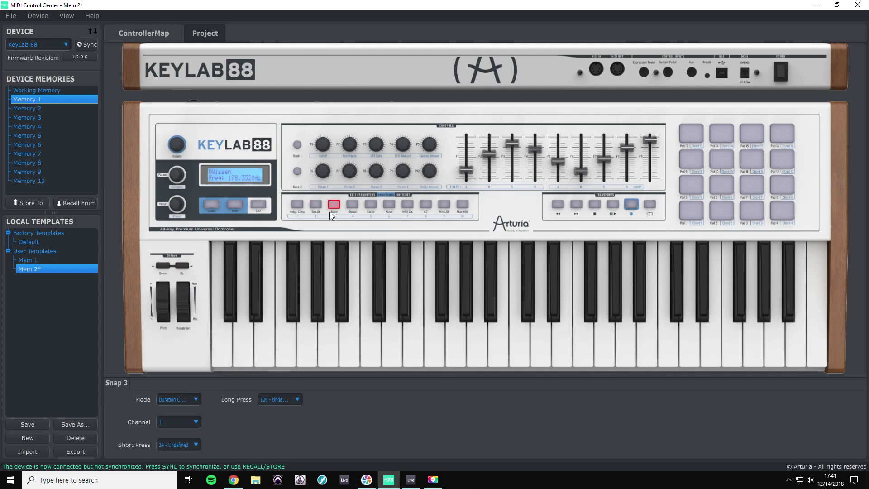
left_click(165, 401)
left_click(192, 363)
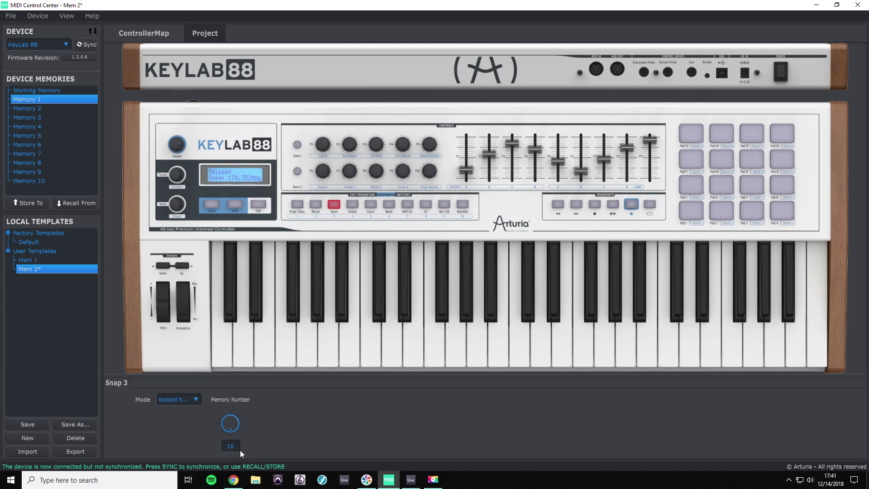
- Set Snaps 4 and 5 to Keyboard Memory mode with memory numbers 4 and 5
left_click(353, 207)
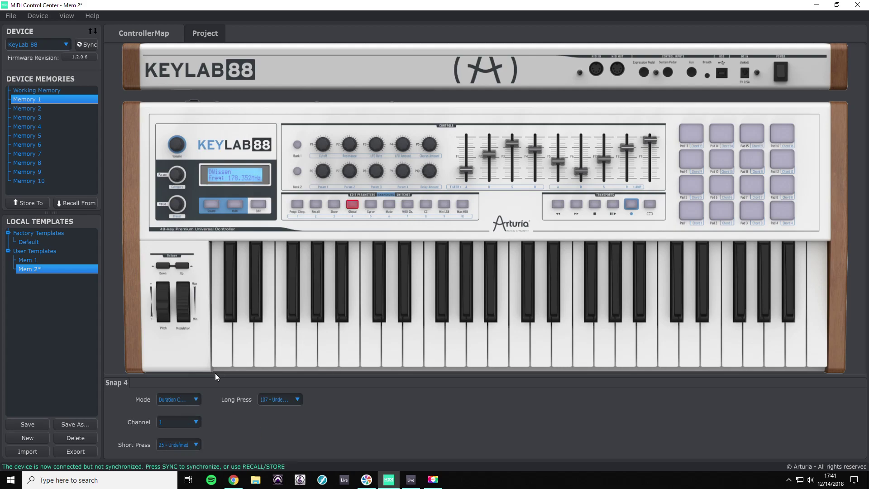
left_click(183, 402)
left_click(197, 352)
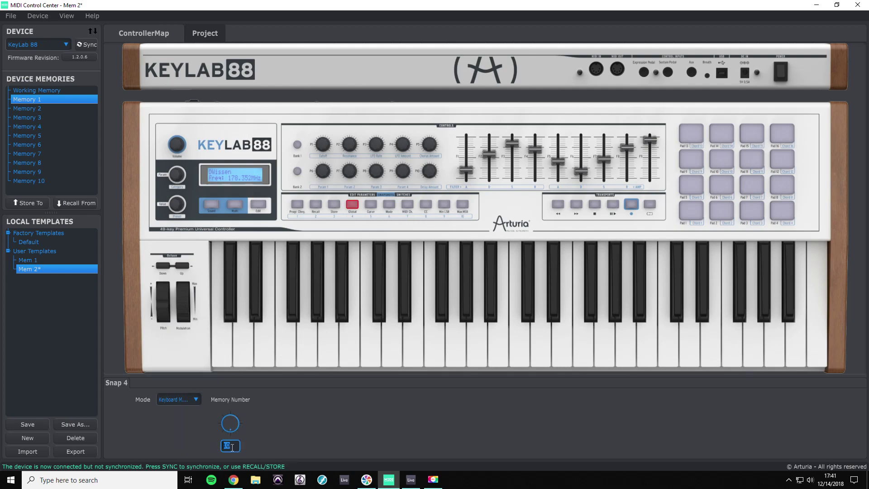
type("4")
left_click(369, 207)
left_click(189, 401)
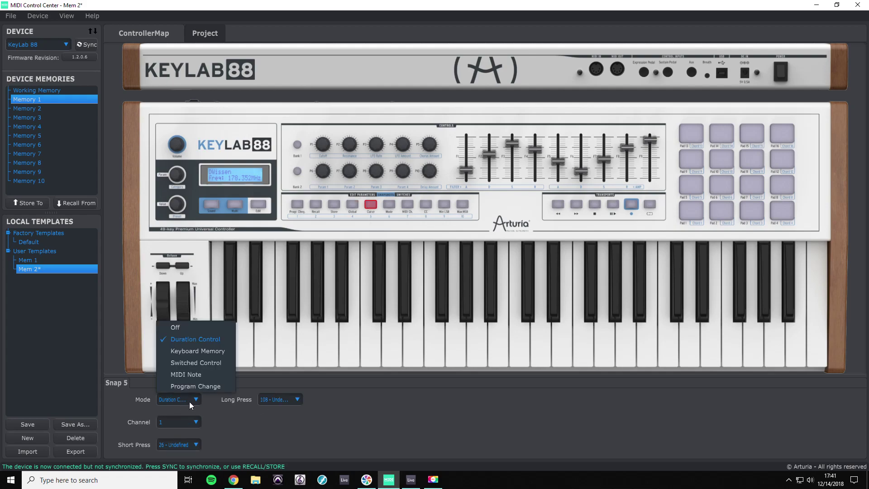
left_click(203, 352)
type("5")
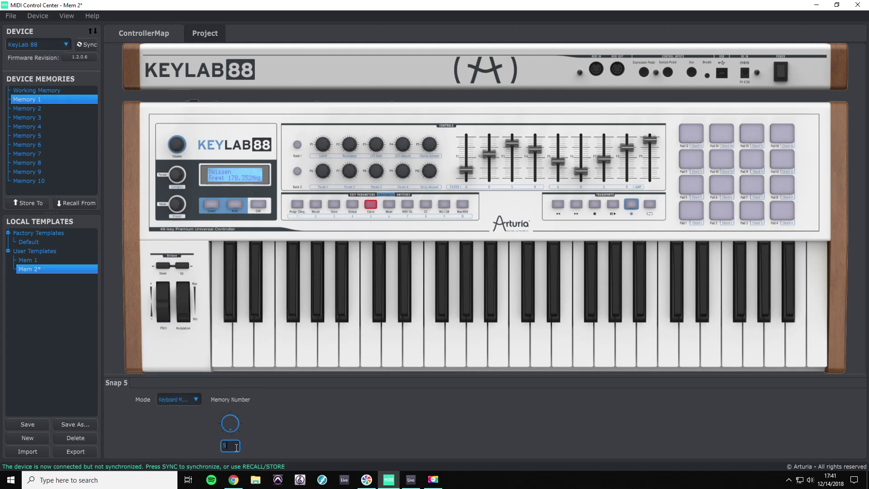
key("Return")
- In Mem 2's Project settings, switch both the Part 1 and Part 2 Channel dropdowns to 2
left_click(212, 36)
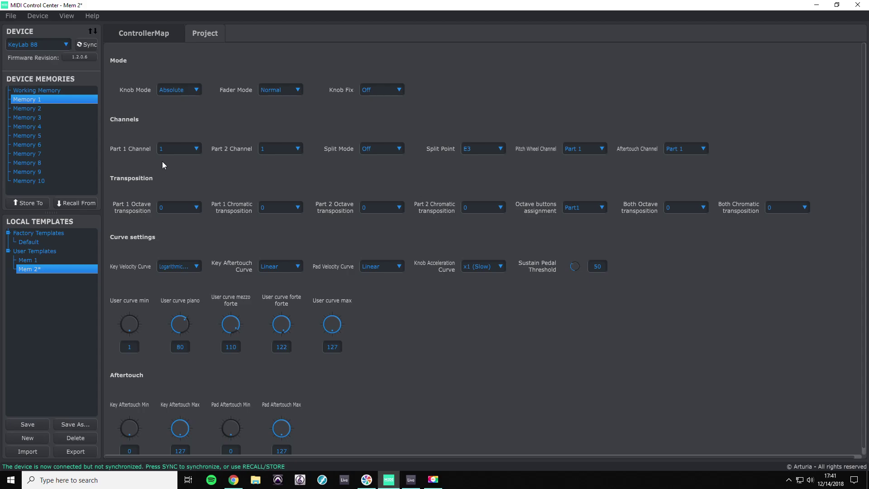
left_click(190, 149)
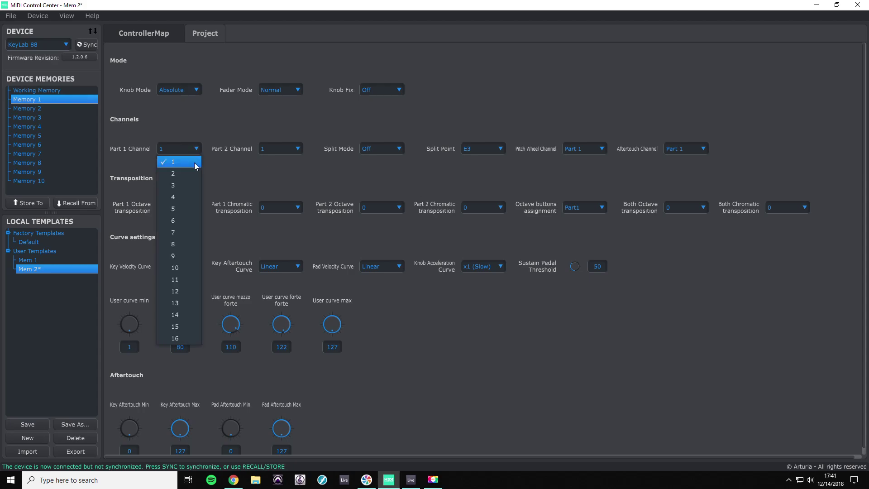
left_click(189, 173)
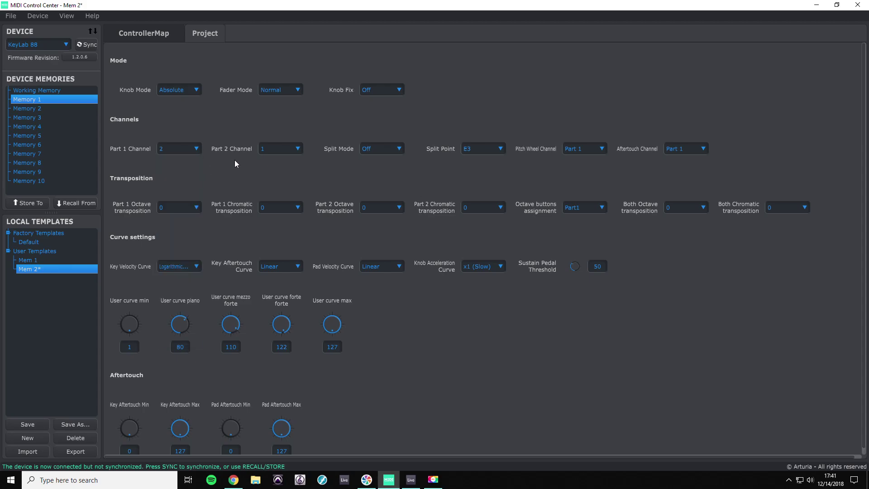
left_click(290, 153)
left_click(279, 172)
- Save the Mem 2 template and create a new template named 'Mem 3'
left_click(149, 31)
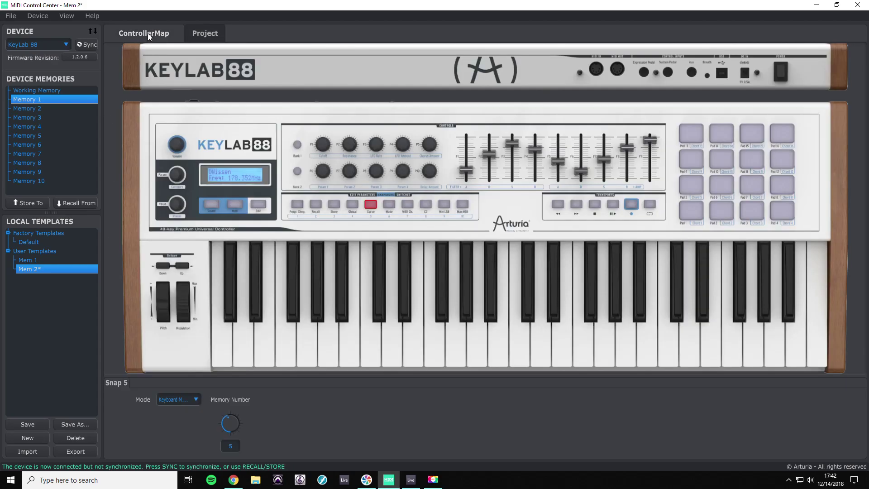
left_click(27, 425)
left_click(31, 437)
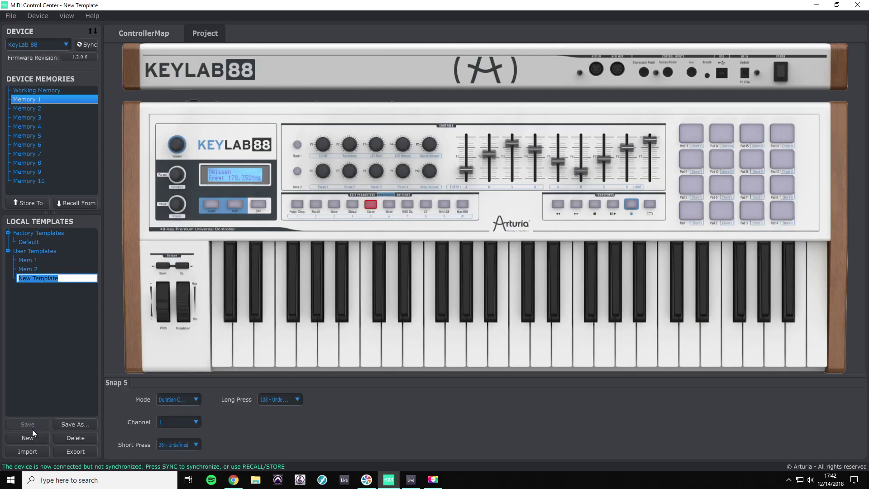
type("Mem 3")
key("Return")
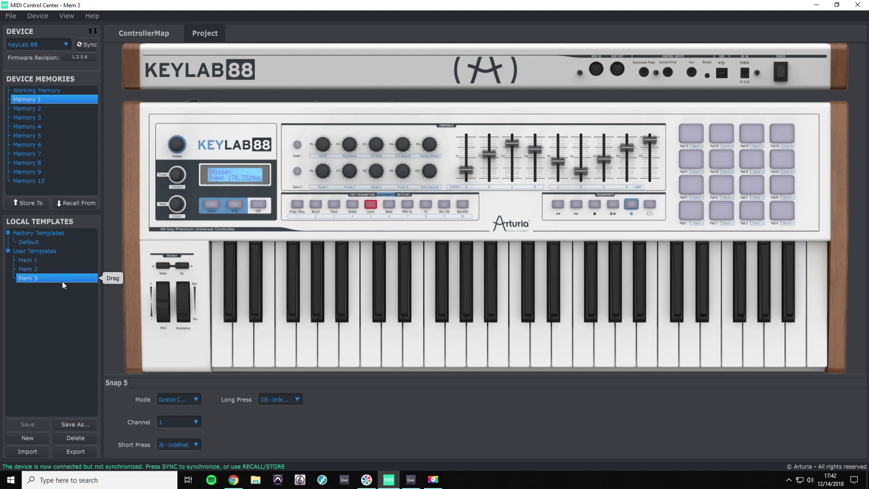
- Set Snaps 1–3 to Keyboard Memory mode with memory numbers 1, 2 and 3
left_click(296, 204)
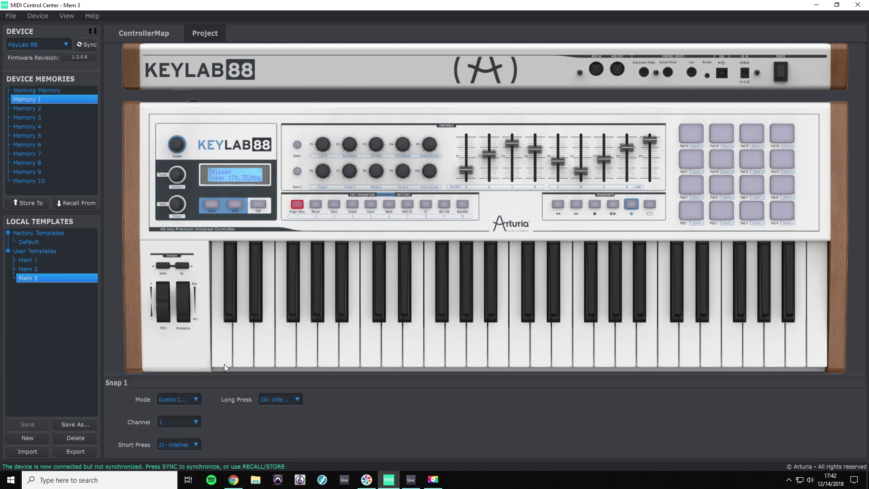
left_click(184, 398)
left_click(182, 351)
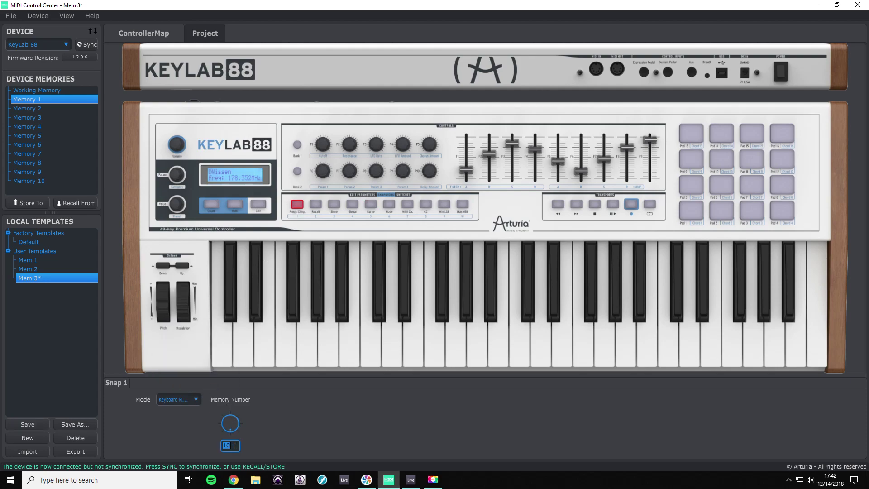
type("1")
left_click(172, 399)
left_click(179, 365)
double_click(231, 446)
type("2")
key("Return")
left_click(332, 208)
left_click(180, 400)
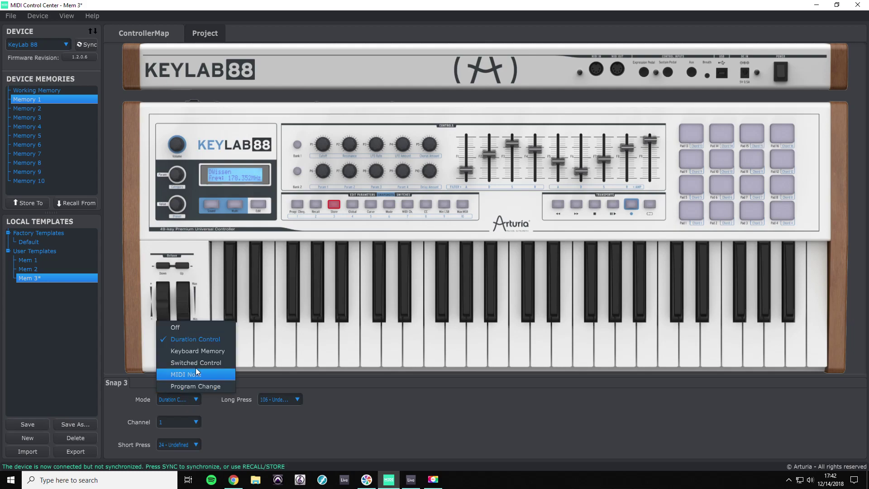
left_click(195, 370)
type("3")
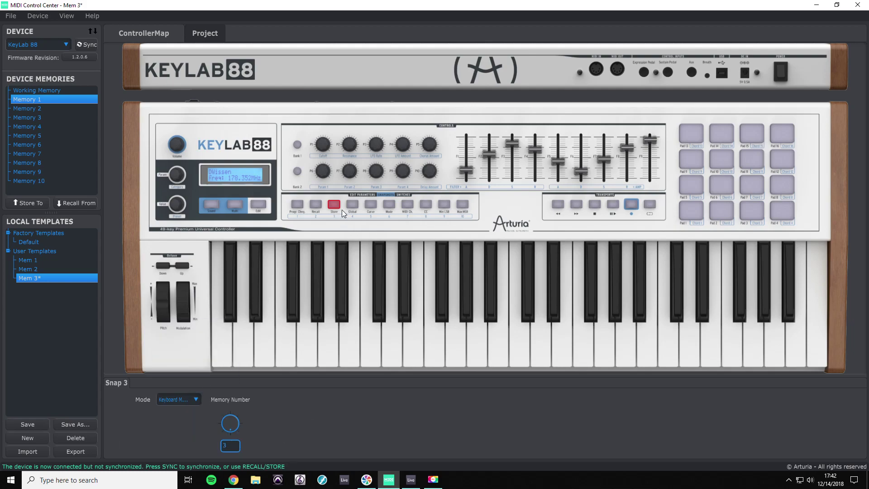
- Set Snaps 4 and 5 to Keyboard Memory mode with memory numbers 4 and 5
left_click(344, 209)
left_click(174, 400)
left_click(183, 364)
double_click(227, 446)
type("4")
left_click(370, 206)
left_click(194, 401)
left_click(204, 364)
type("5")
key("Return")
left_click(182, 400)
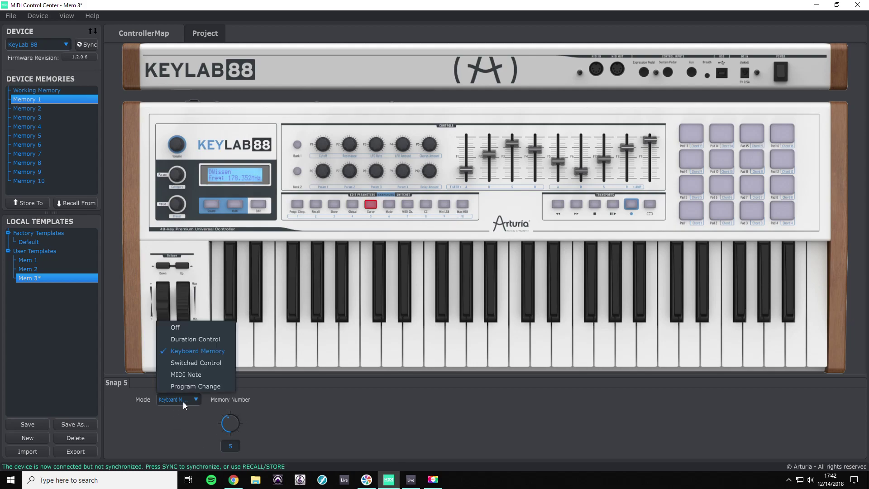
left_click(316, 382)
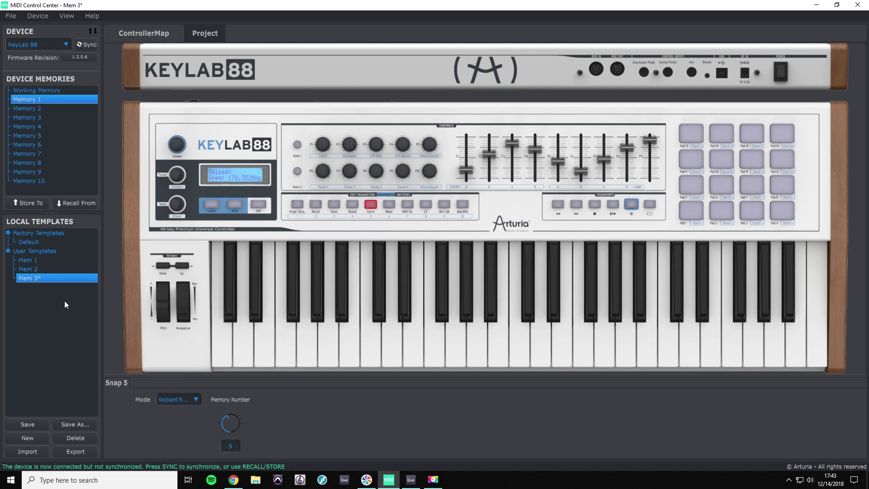
- Set Mem 3's Part 1 and Part 2 channels to 3, then load the Mem 1 template
left_click(213, 36)
left_click(183, 151)
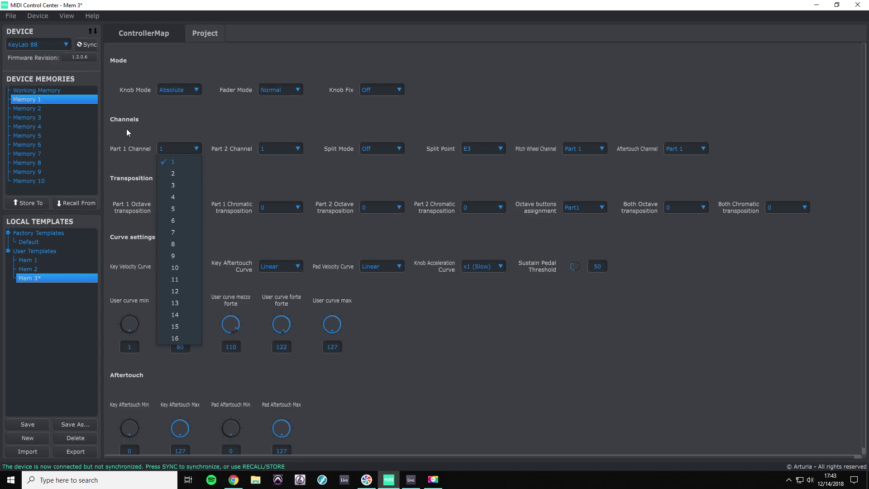
left_click(176, 185)
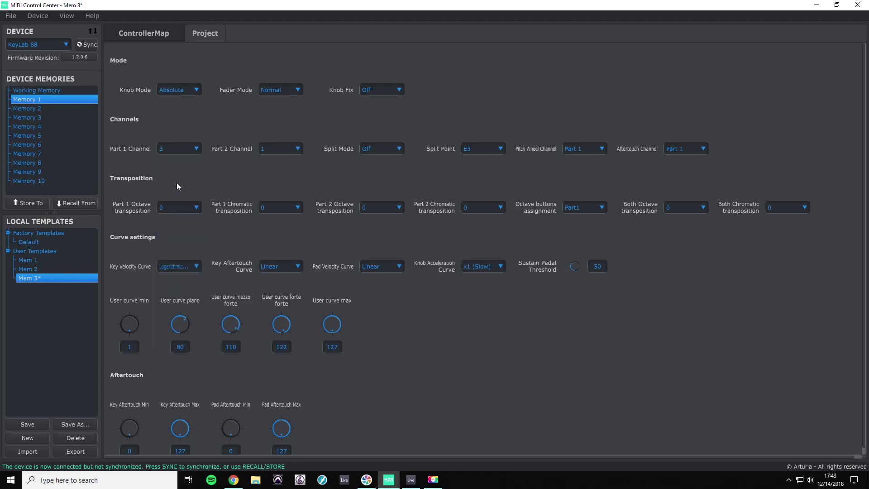
left_click(276, 148)
left_click(277, 185)
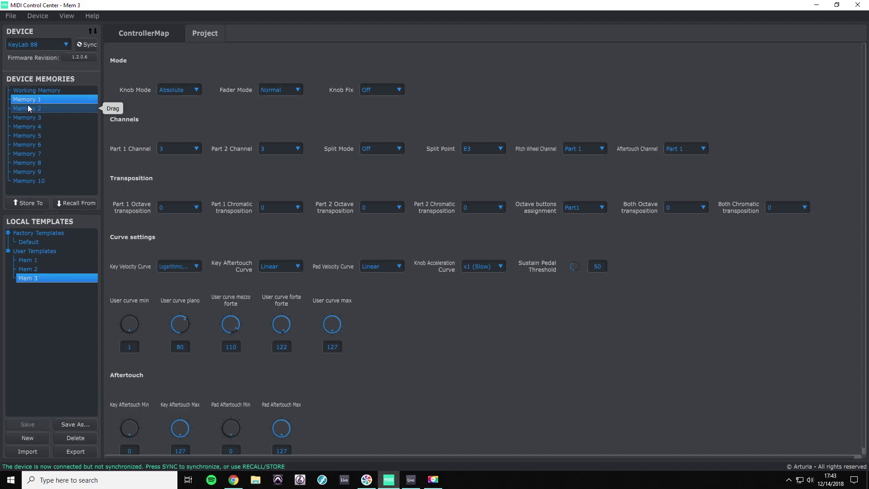
left_click(28, 261)
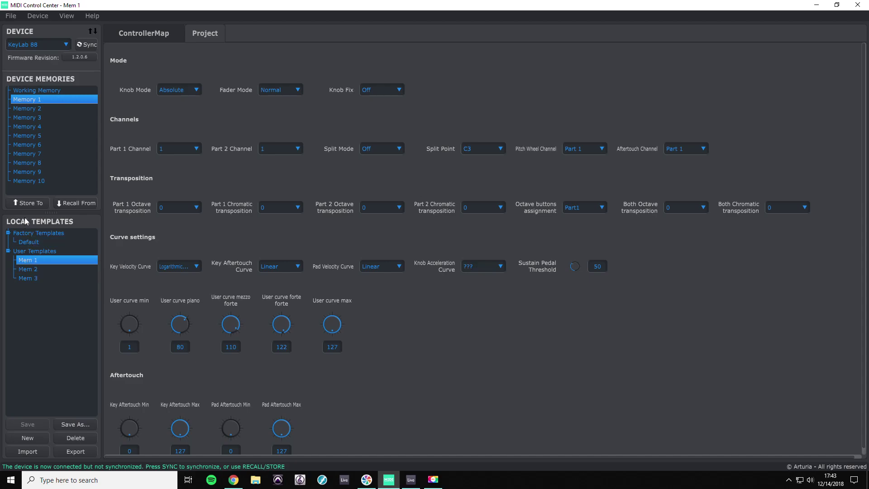
- Try Recall From, dismiss the device error, and quit Ableton Live without saving
left_click(29, 203)
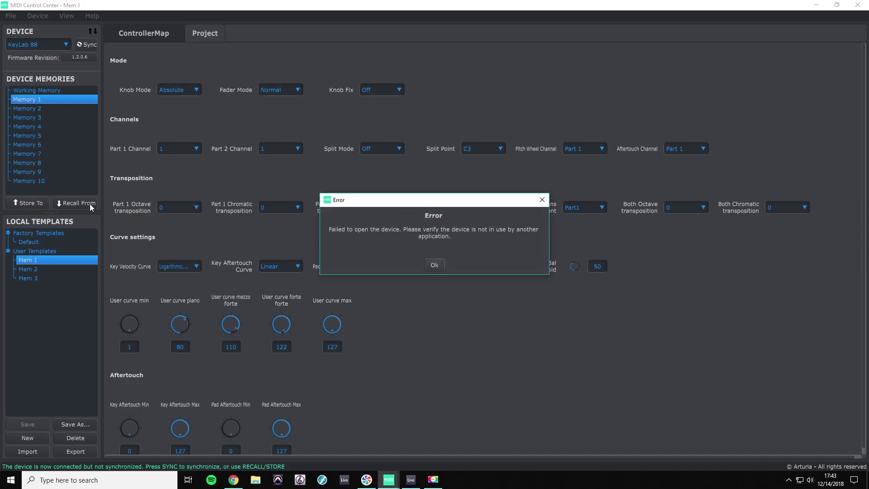
left_click(434, 267)
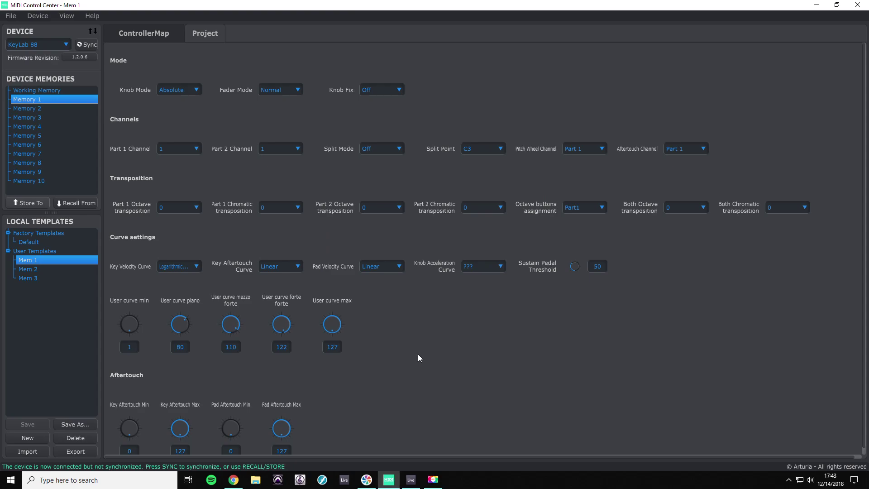
left_click(411, 479)
left_click(860, 8)
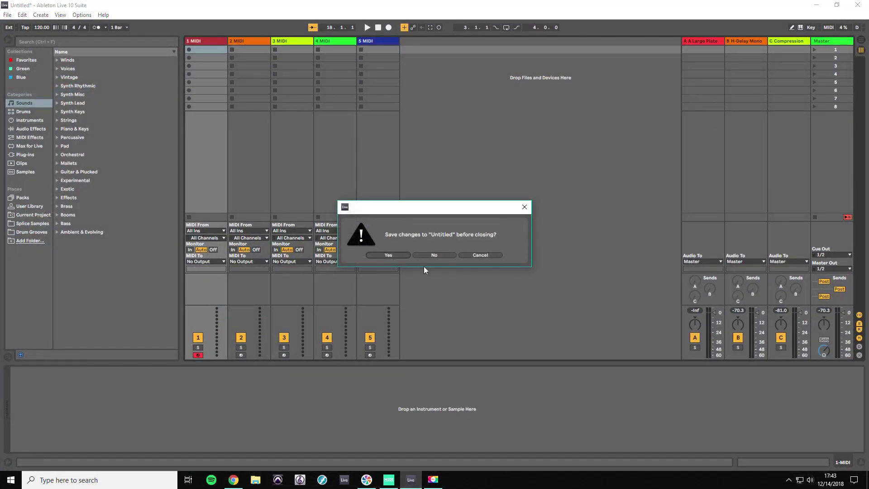
left_click(433, 256)
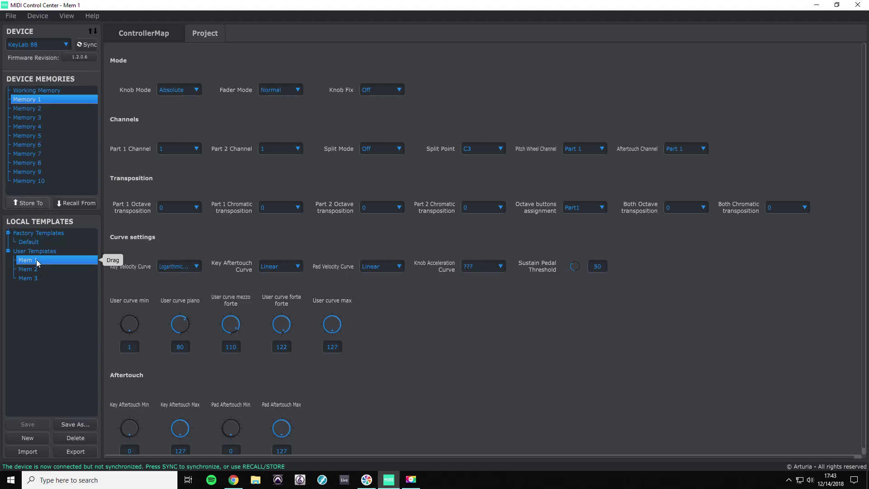
- Store Mem 1, Mem 2 and Mem 3 into KeyLab 88 Memories 1, 2 and 3, then reselect Mem 1
left_click(34, 204)
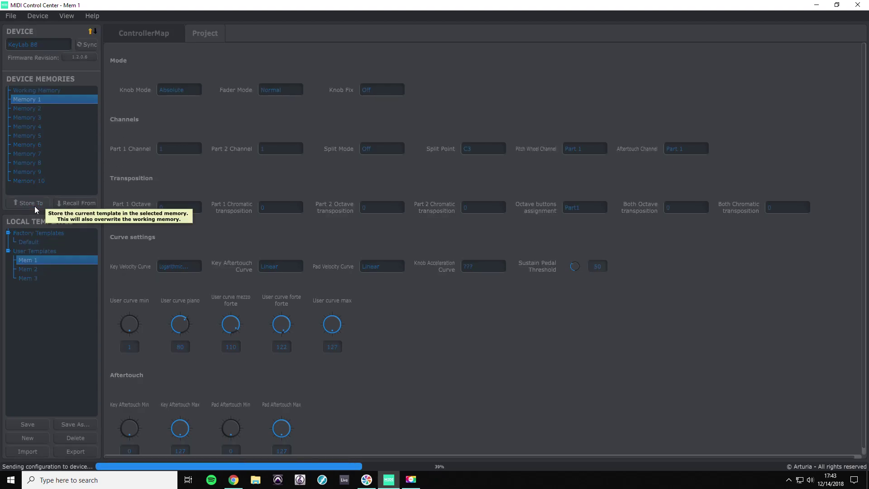
left_click(41, 110)
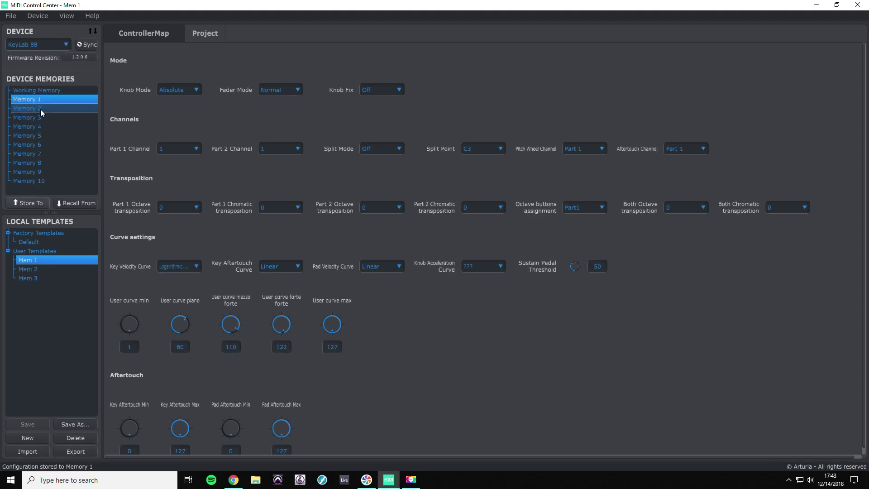
left_click(43, 271)
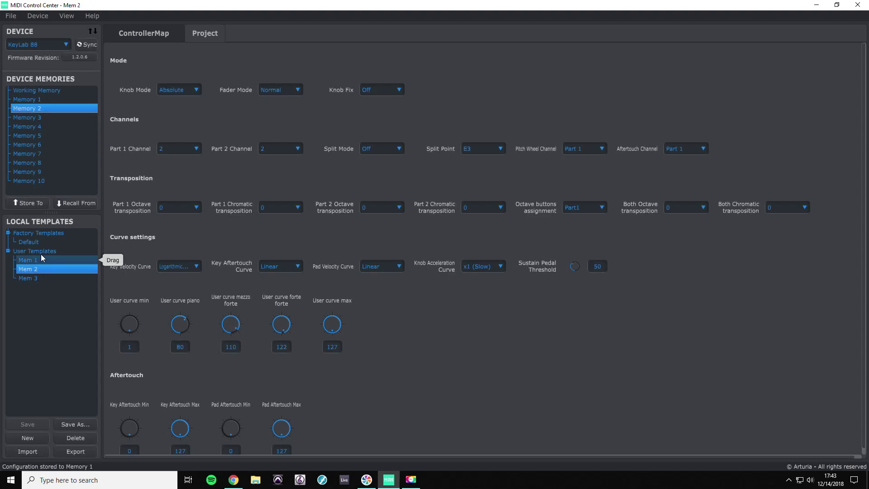
left_click(29, 203)
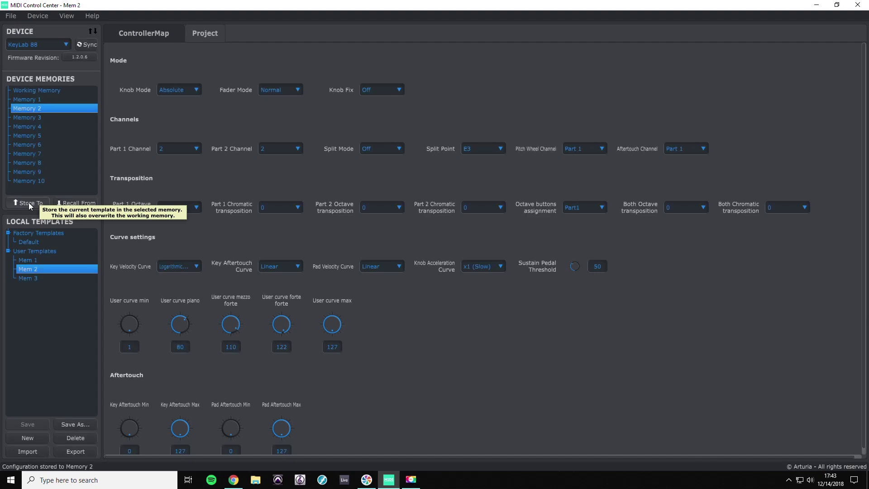
left_click(25, 117)
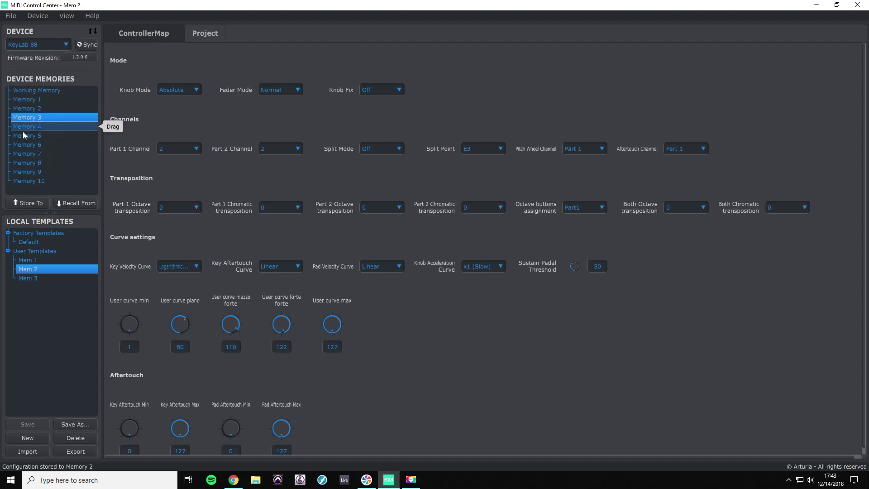
left_click(29, 278)
left_click(27, 202)
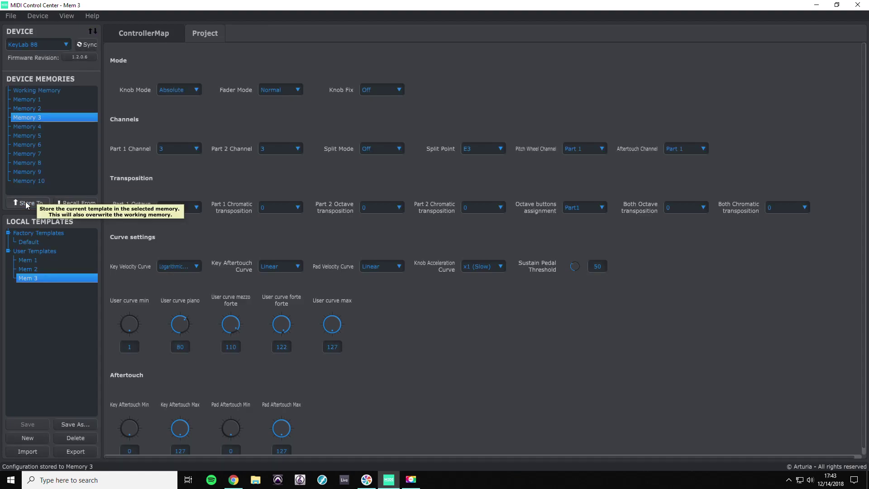
left_click(40, 262)
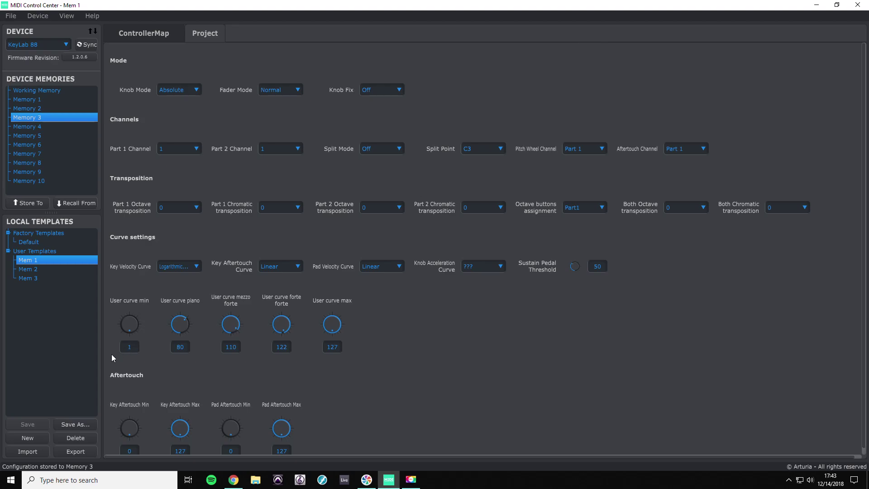
- Return the MIDI Control Center window to full screen and launch Ableton Live from the taskbar
double_click(356, 4)
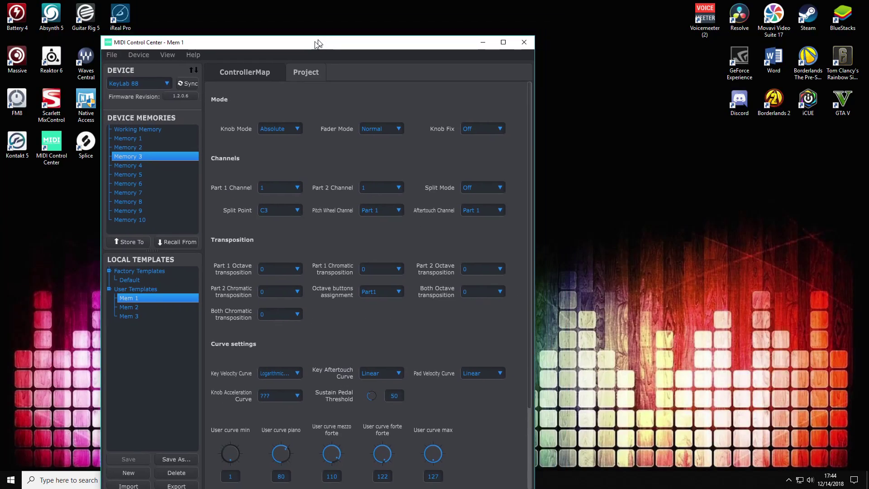
double_click(319, 44)
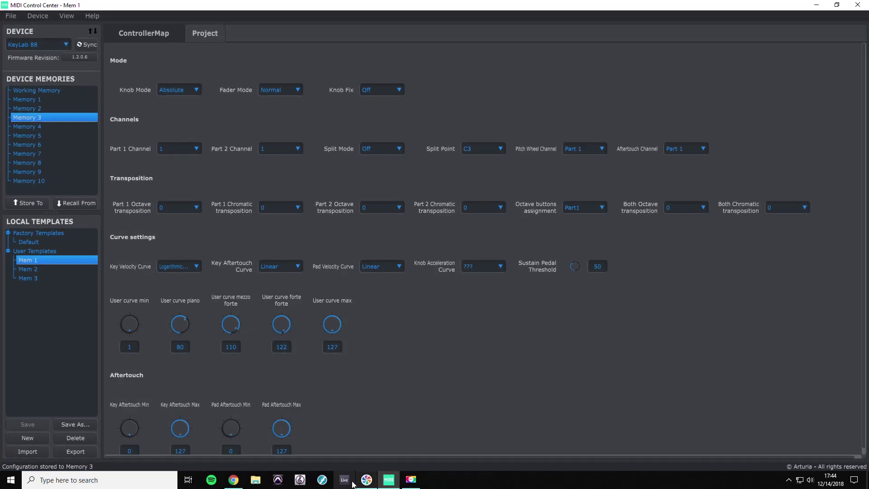
left_click(350, 483)
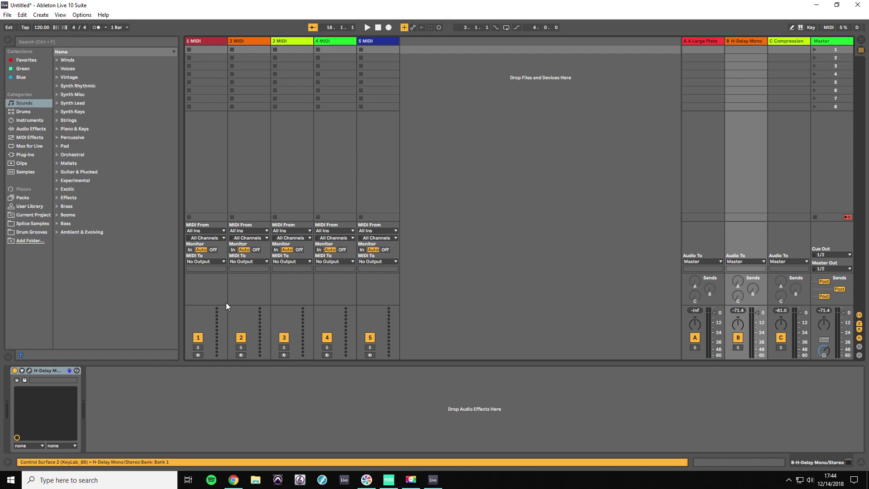
- Arm the 1 MIDI track for recording, leaving its input channel on All Channels
left_click(211, 239)
left_click(158, 294)
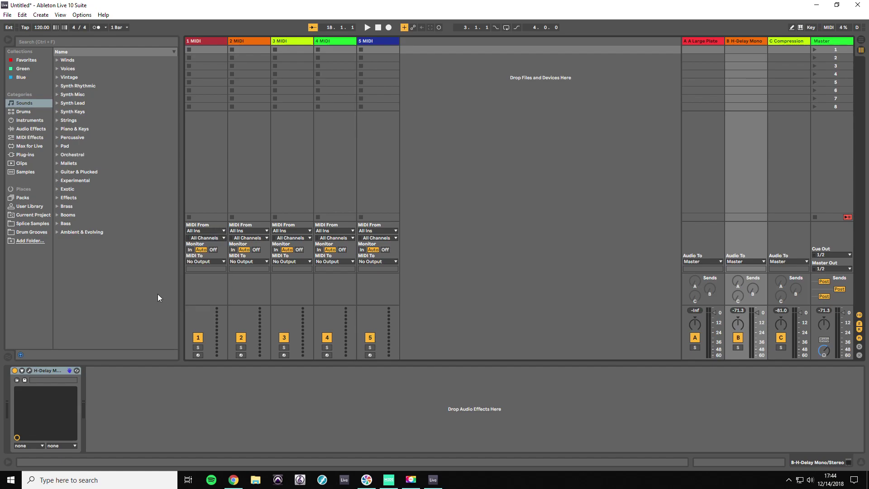
left_click(202, 355)
- Check track 1's MIDI To and input channel lists, then switch to MIDI Control Center and back
left_click(220, 260)
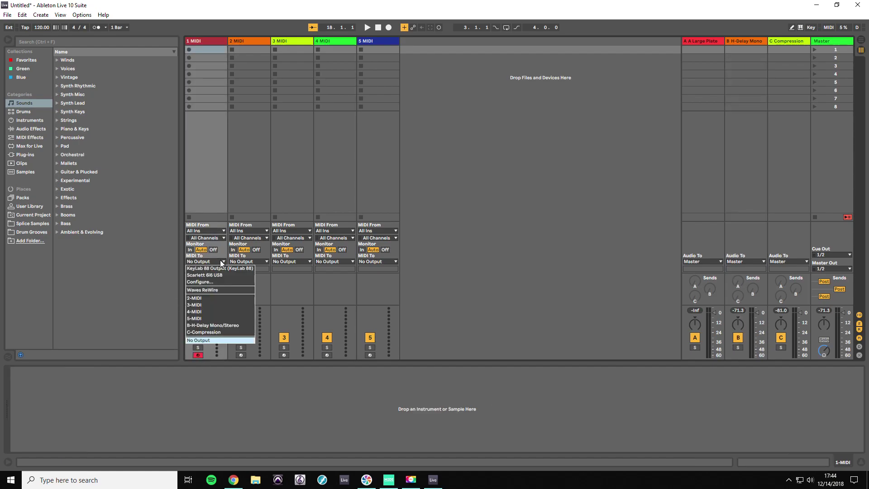
left_click(220, 260)
left_click(213, 239)
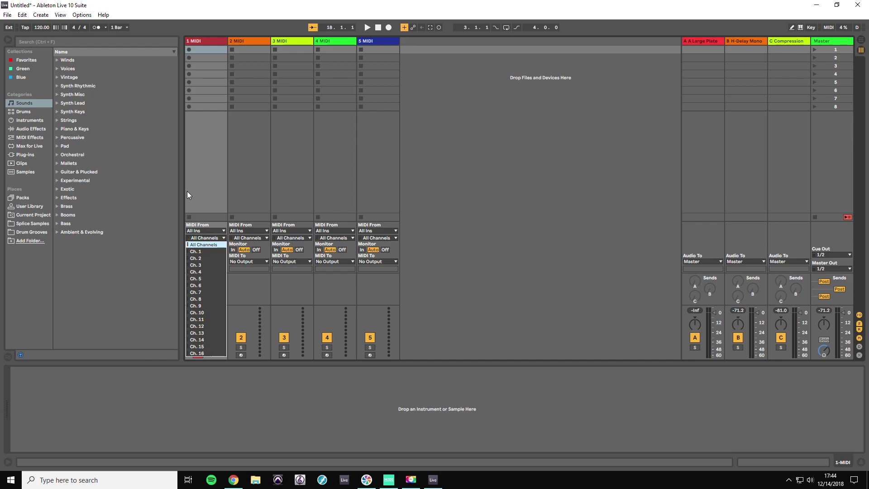
left_click(393, 476)
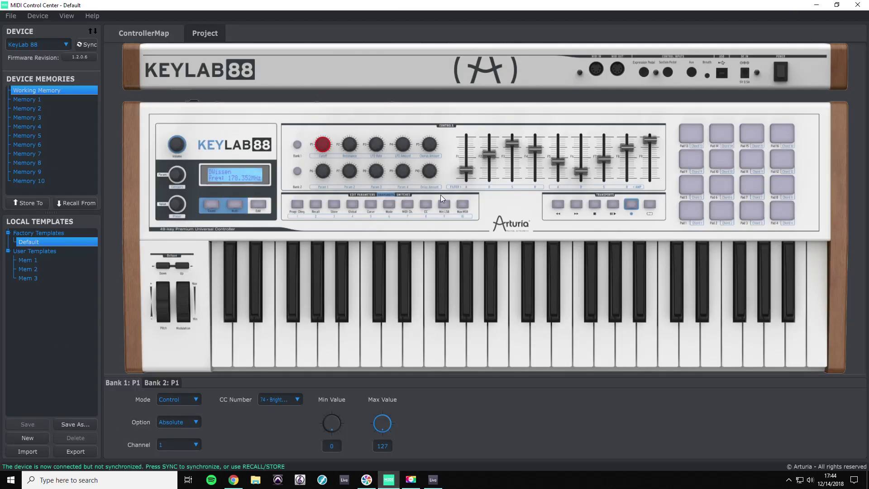
key("alt+Tab")
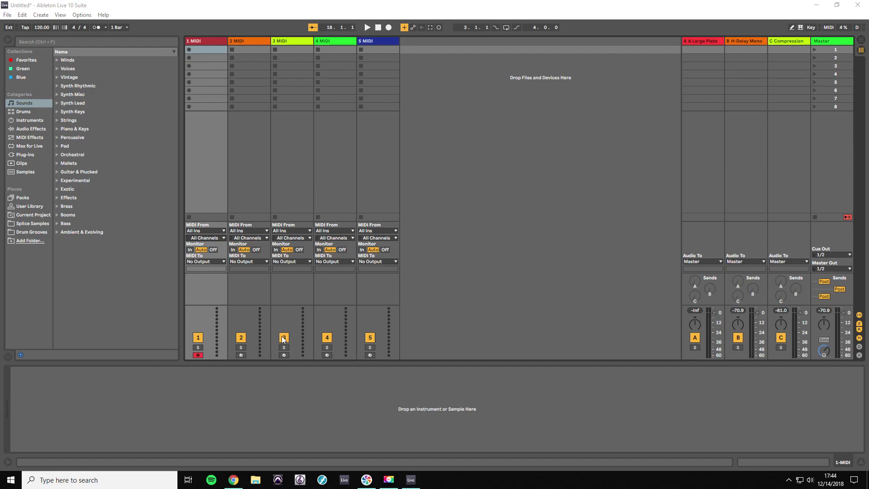
- Open the input channel lists of tracks 1 and 2 to watch channel activity, ending on track 1's
left_click(210, 237)
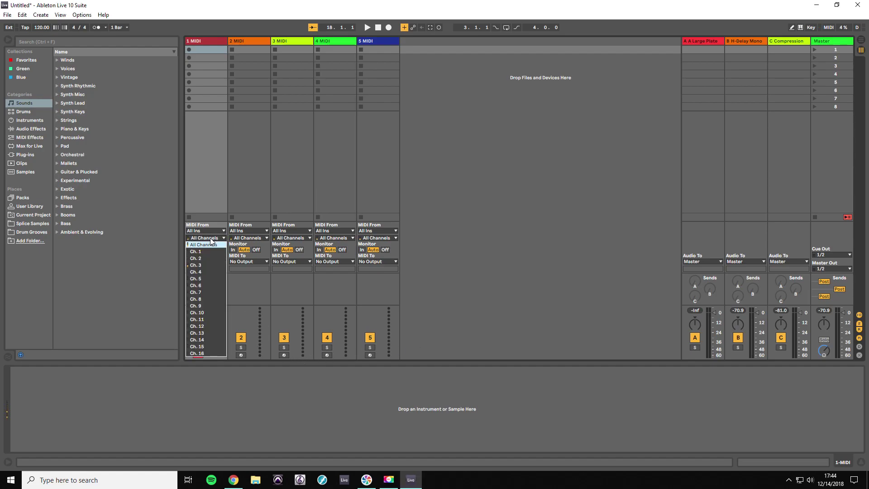
left_click(205, 244)
left_click(236, 238)
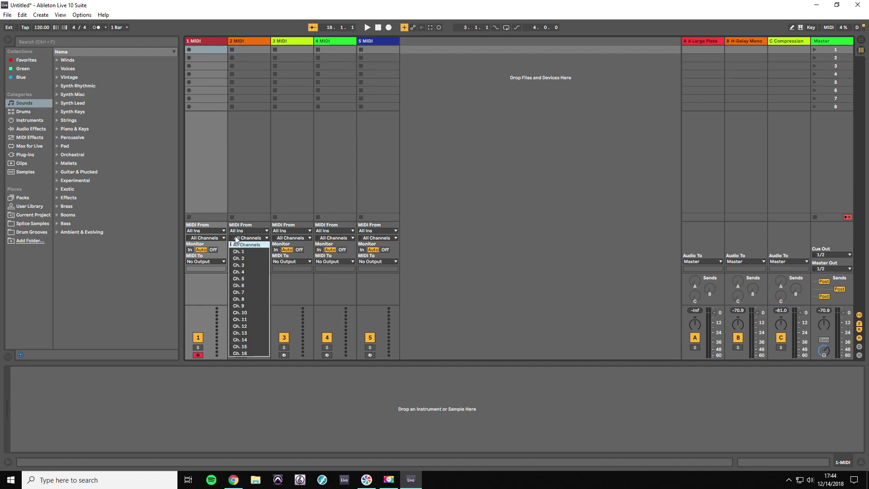
left_click(208, 237)
left_click(207, 237)
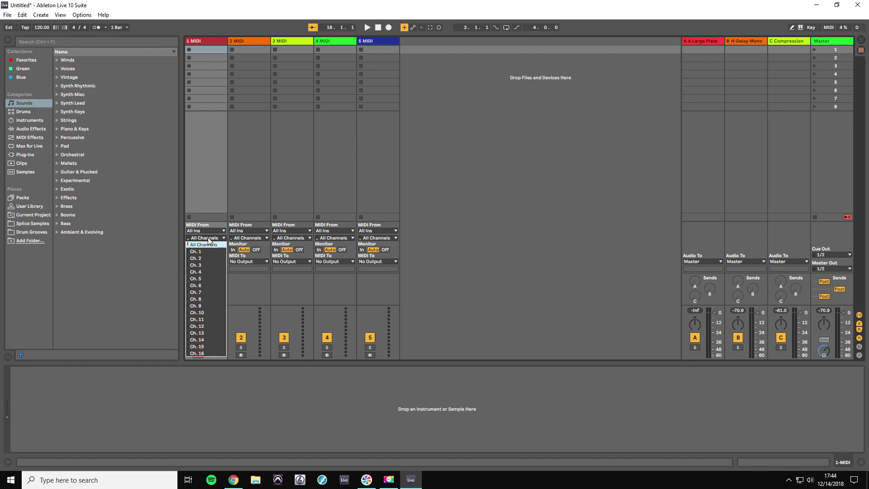